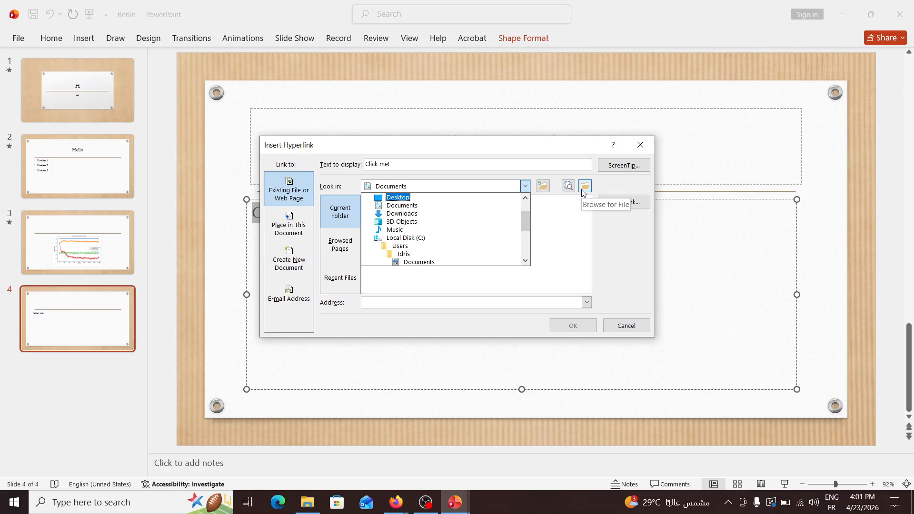
# Browse for a file as the hyperlink target and open the Nouveau nom (D:) drive.
pyautogui.click(583, 190)
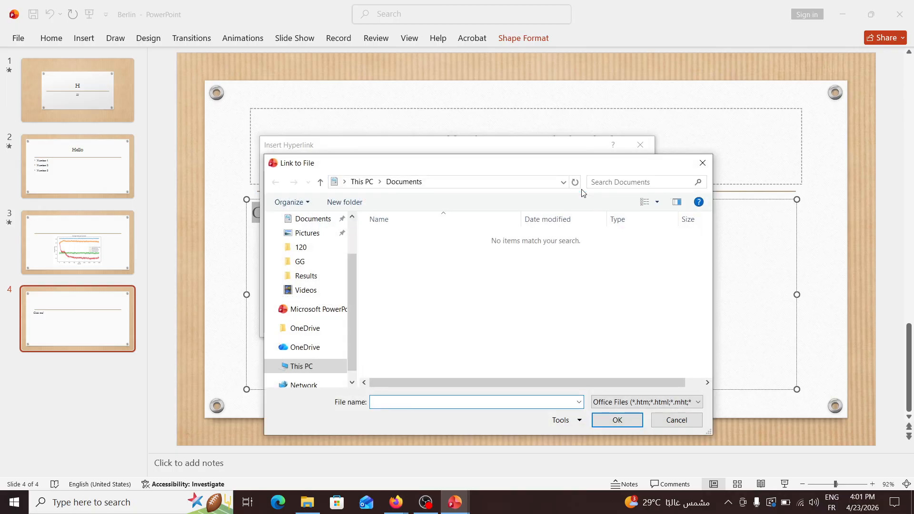
pyautogui.scroll(-1, 312, 313)
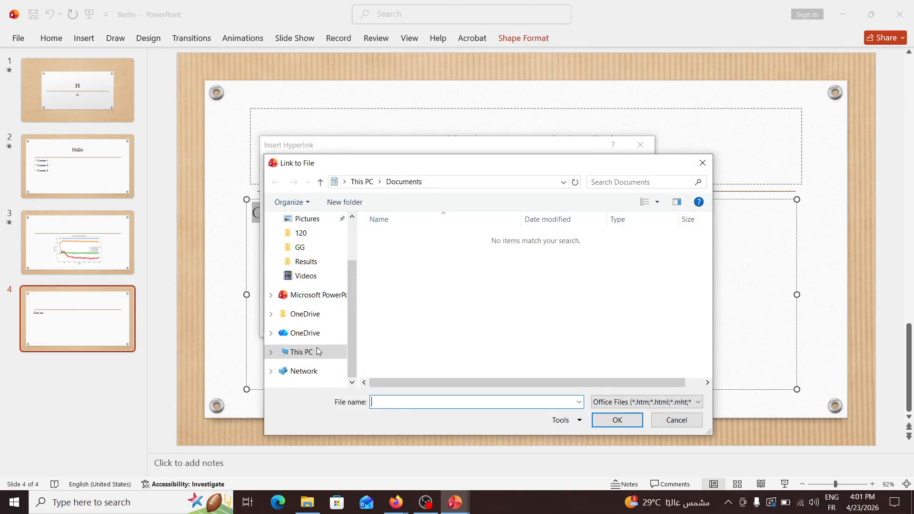
pyautogui.click(271, 353)
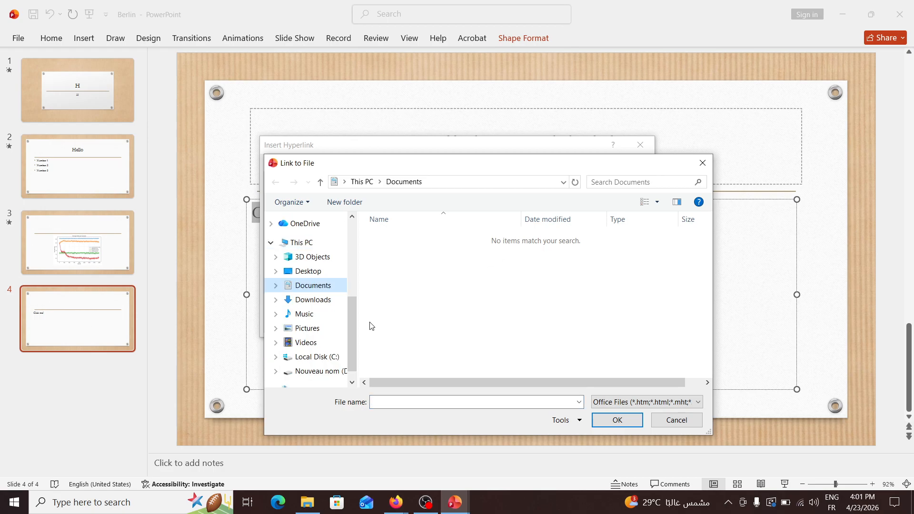
pyautogui.scroll(-1, 314, 346)
pyautogui.click(316, 352)
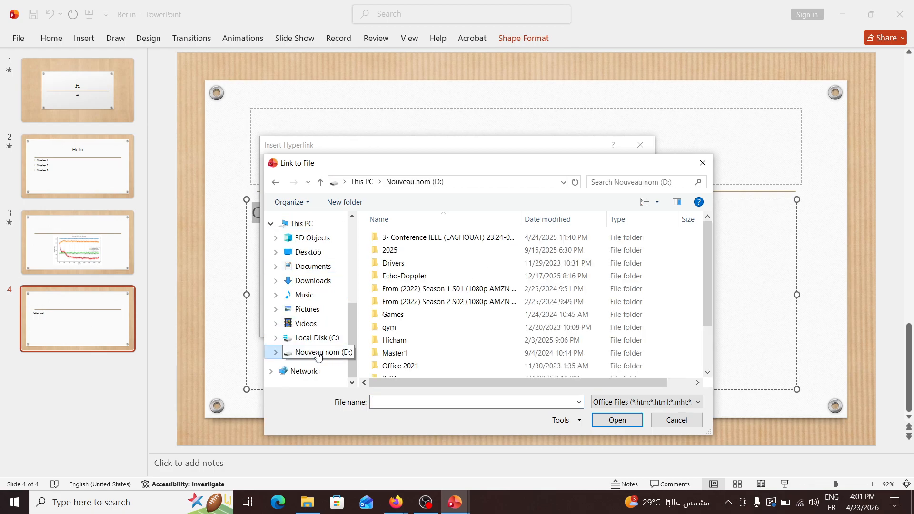
# Look for a file to link in the 120 folder under PHD, New Sim, Results.
pyautogui.scroll(-2, 447, 342)
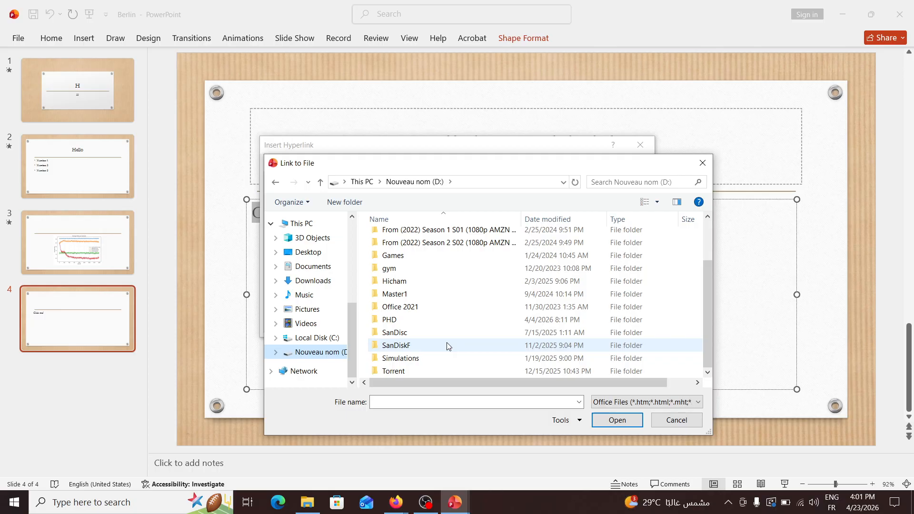
pyautogui.doubleClick(447, 318)
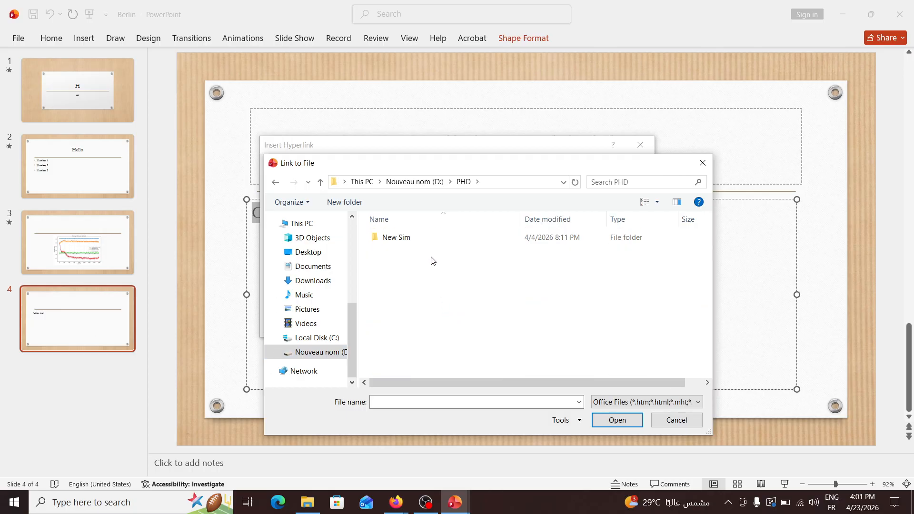
pyautogui.doubleClick(423, 238)
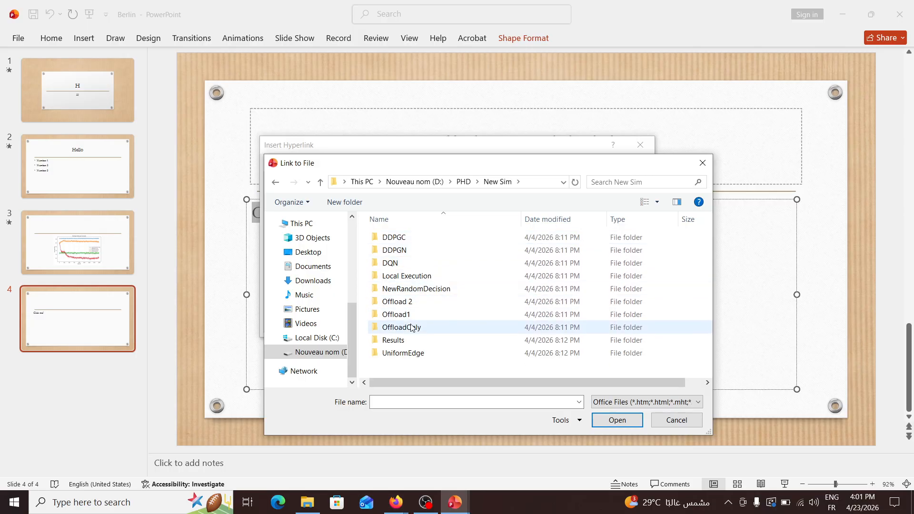
pyautogui.doubleClick(409, 341)
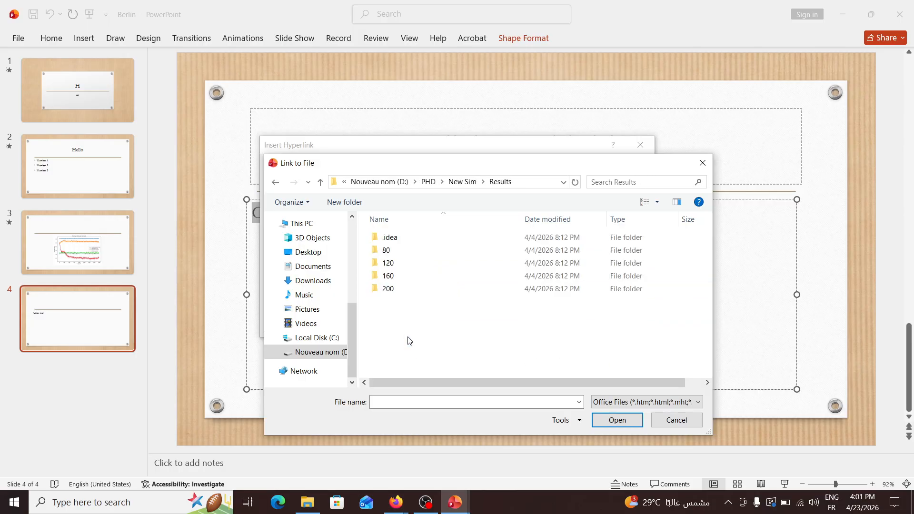
pyautogui.doubleClick(408, 266)
pyautogui.hscroll(1, 421, 287)
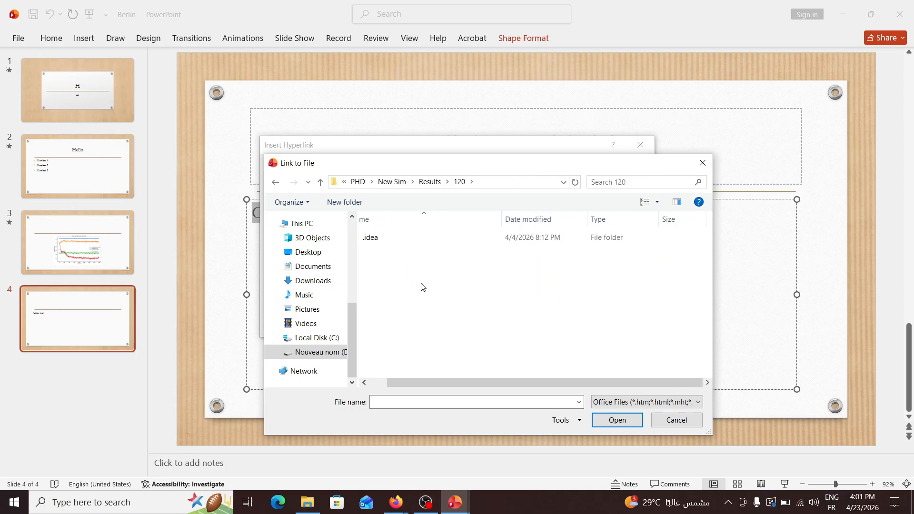
pyautogui.hscroll(-1, 421, 286)
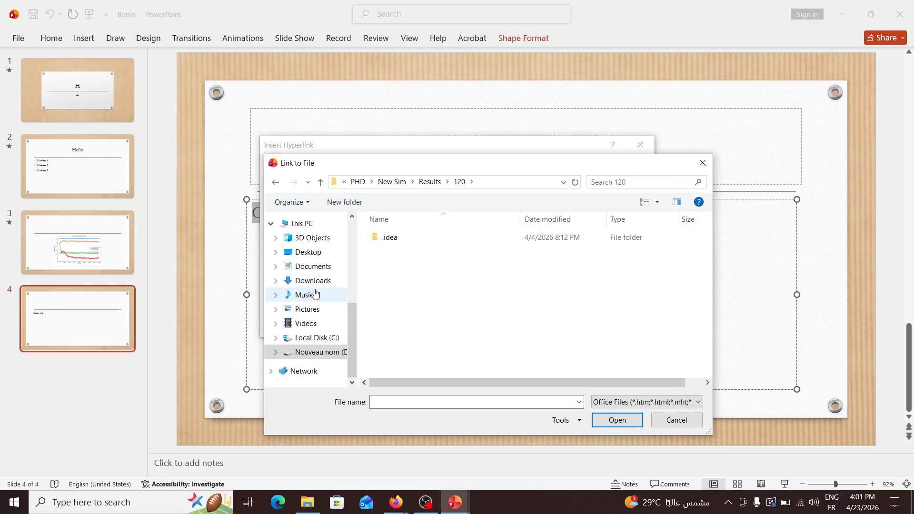
# Go back to drive D: and look for a linkable file in the Simulations folder and its UAV-DDPG-main subfolders.
pyautogui.click(278, 185)
pyautogui.click(279, 185)
pyautogui.click(276, 183)
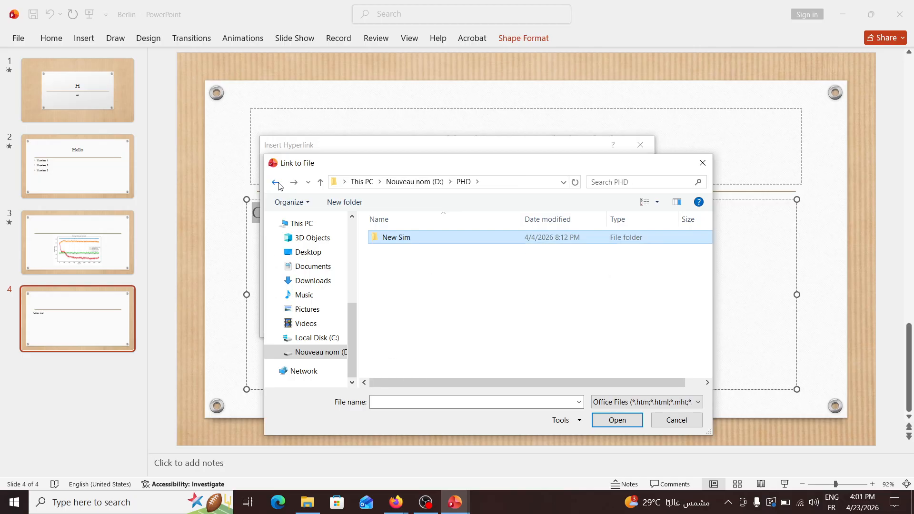
pyautogui.click(279, 184)
pyautogui.scroll(-1, 462, 306)
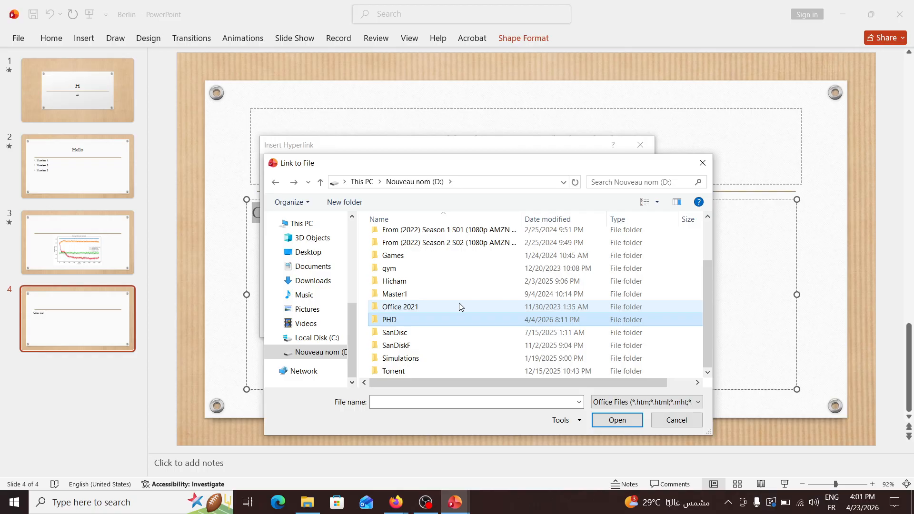
pyautogui.doubleClick(452, 358)
pyautogui.click(414, 242)
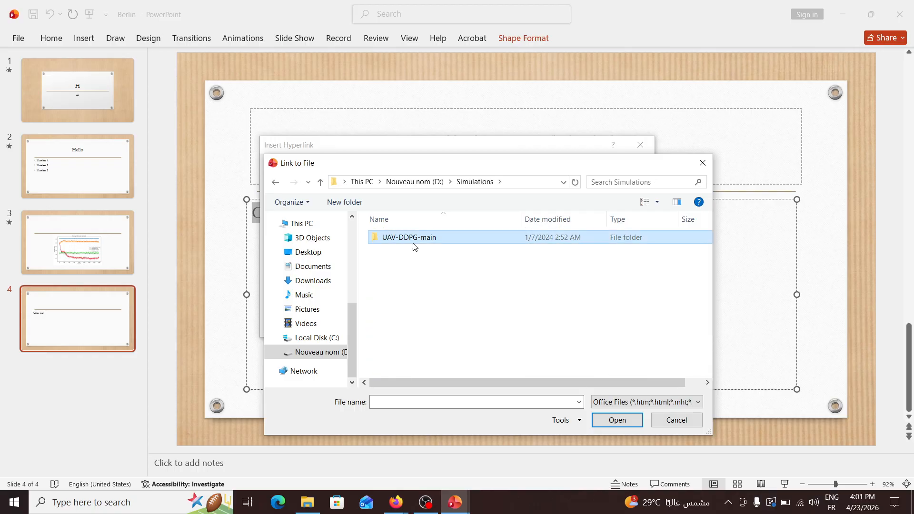
pyautogui.doubleClick(414, 243)
pyautogui.doubleClick(405, 250)
pyautogui.doubleClick(404, 250)
pyautogui.click(320, 182)
pyautogui.click(320, 183)
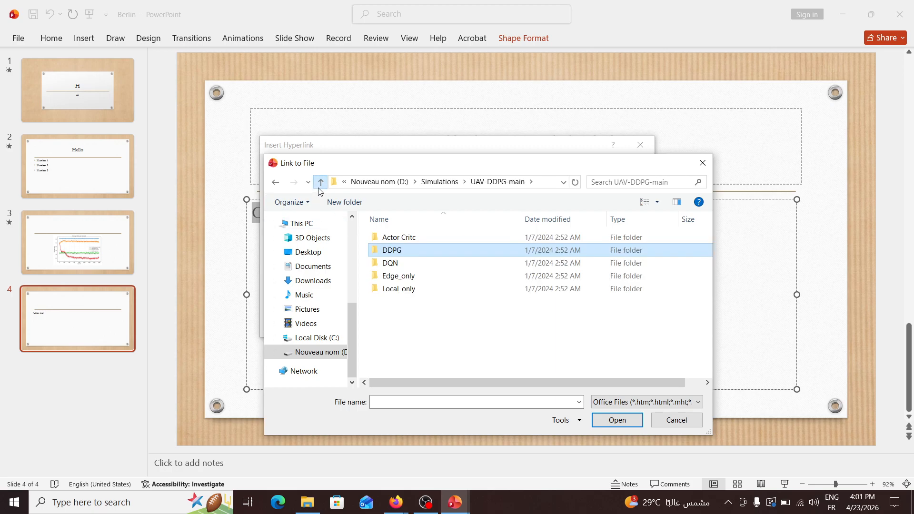
pyautogui.click(320, 183)
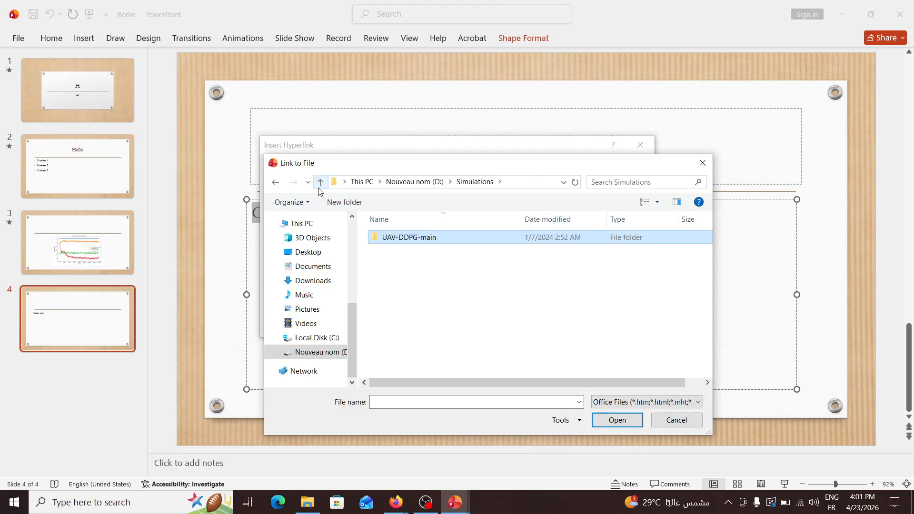
# Set the file filter to All Files (*.*) and examine the contents of drive D: for a file to link.
pyautogui.click(656, 402)
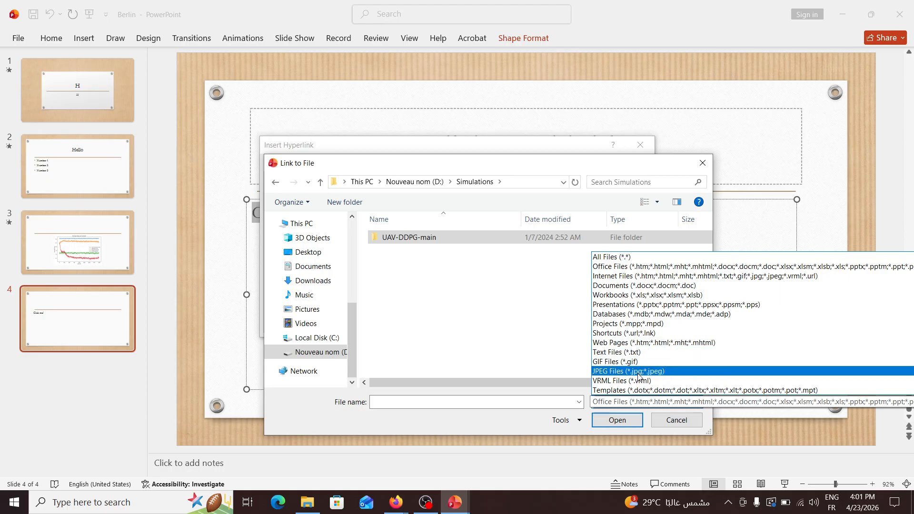
pyautogui.click(626, 259)
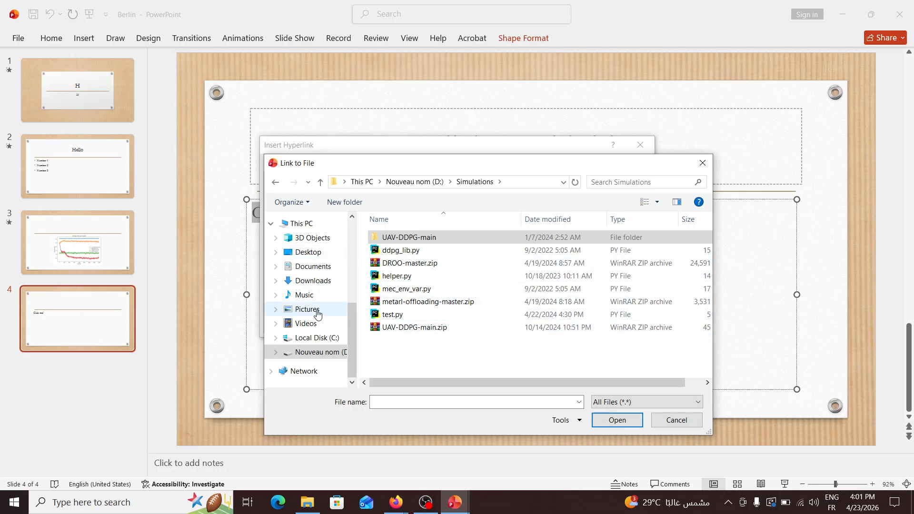
pyautogui.click(306, 353)
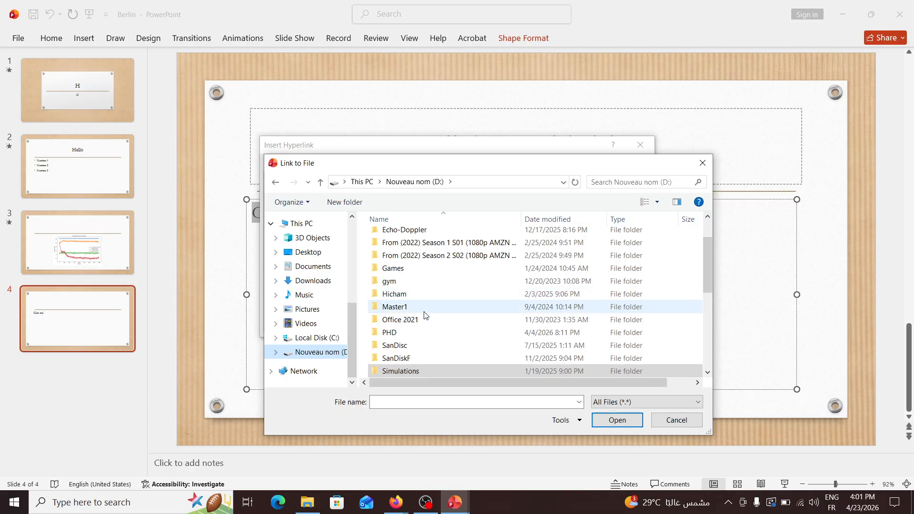
pyautogui.scroll(-3, 418, 284)
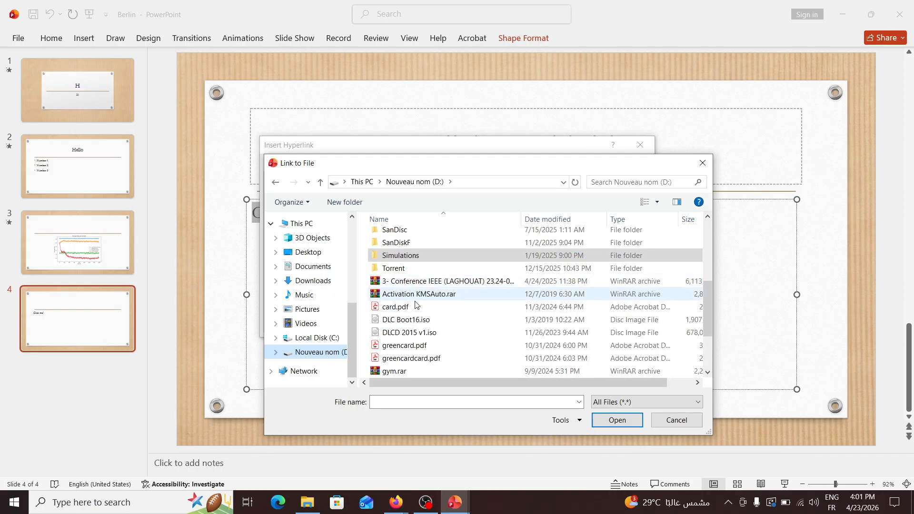
pyautogui.scroll(-2, 413, 309)
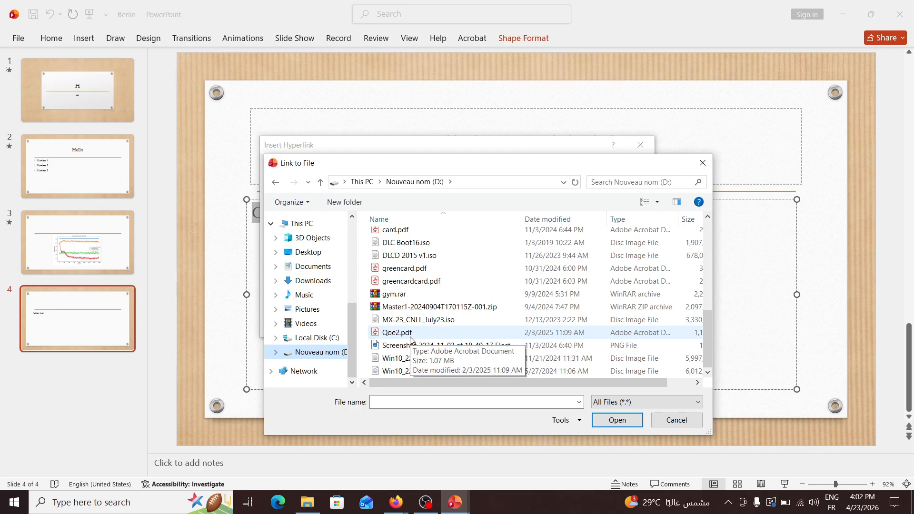
pyautogui.scroll(2, 408, 281)
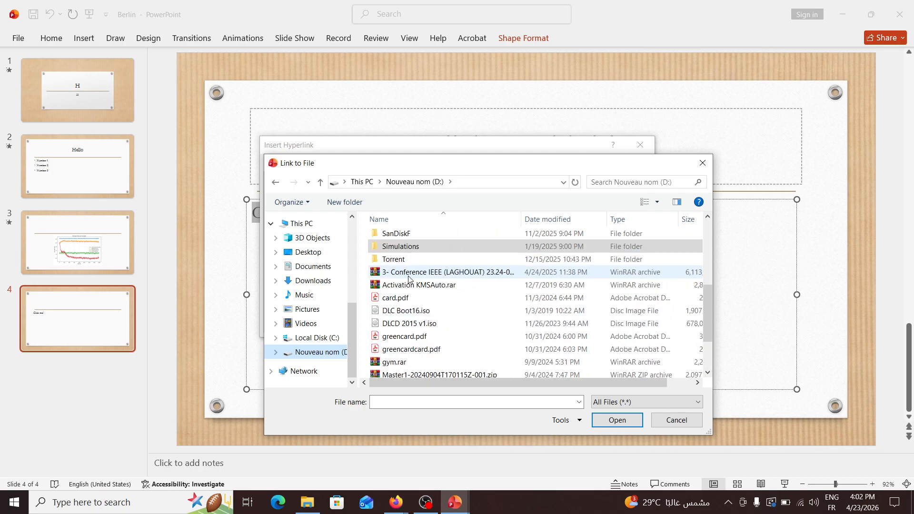
pyautogui.scroll(2, 410, 280)
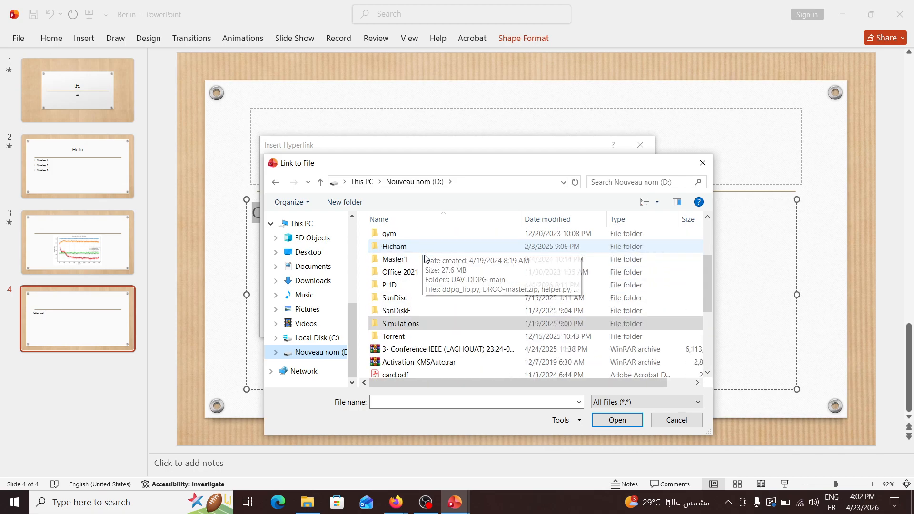
pyautogui.doubleClick(417, 260)
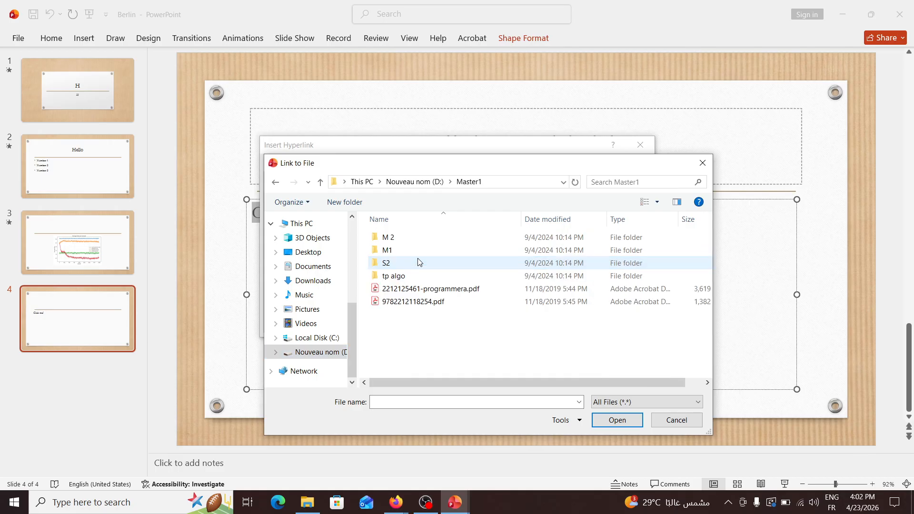
pyautogui.doubleClick(421, 289)
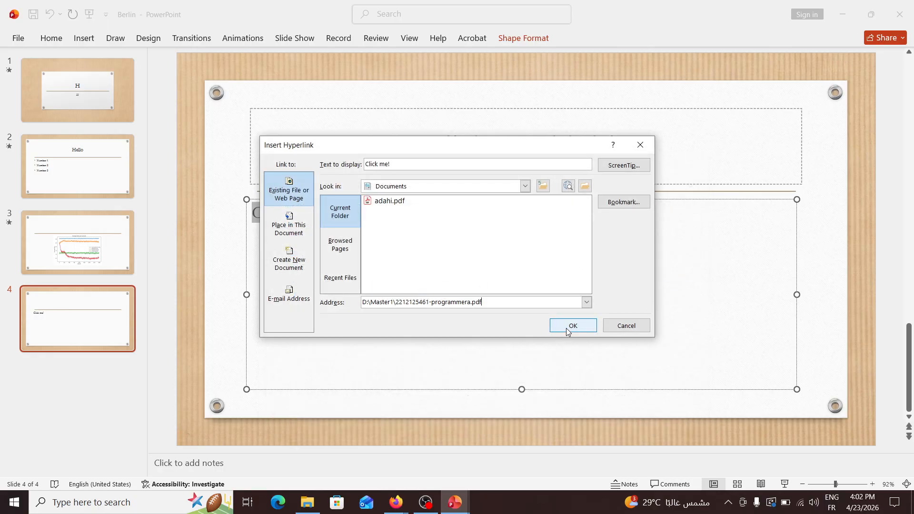
pyautogui.click(567, 330)
pyautogui.click(417, 292)
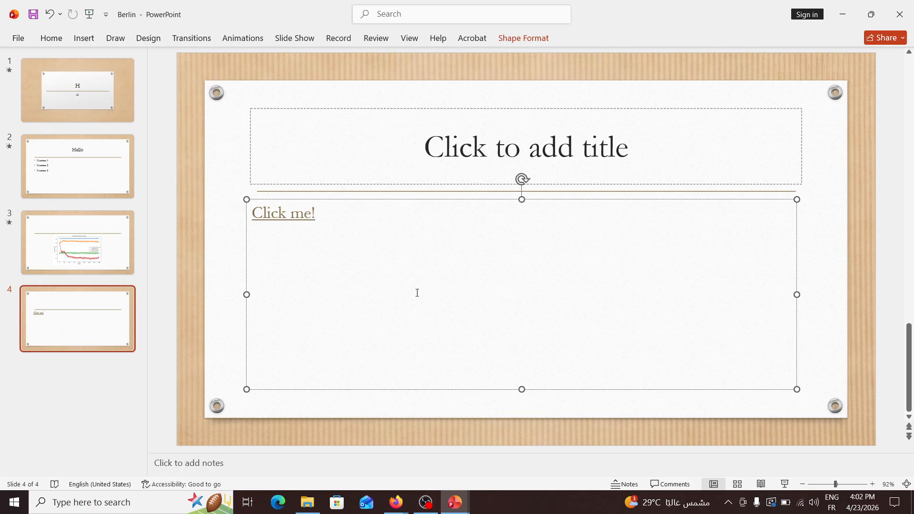
# Run the slide show from slide 4 and follow the "Click me!" link, allowing the PDF to open.
pyautogui.hotkey('shift', 'F5')
pyautogui.click(122, 212)
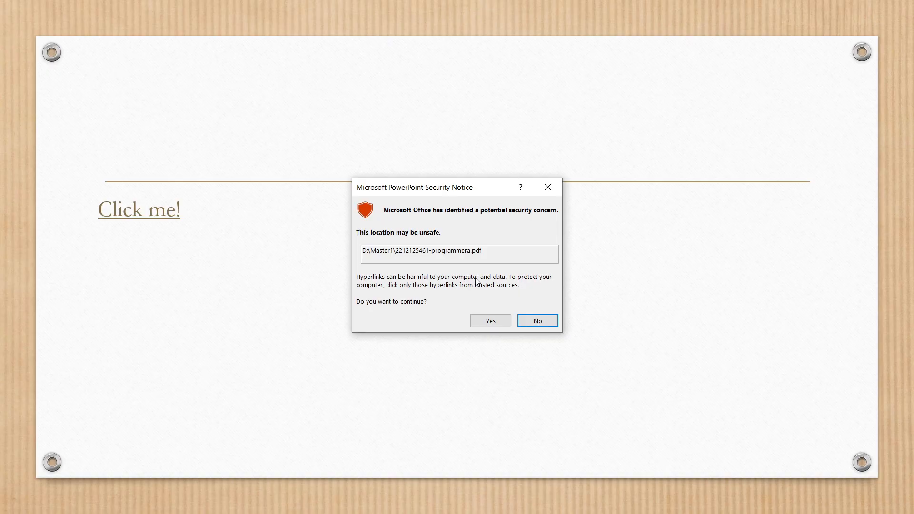
pyautogui.click(487, 324)
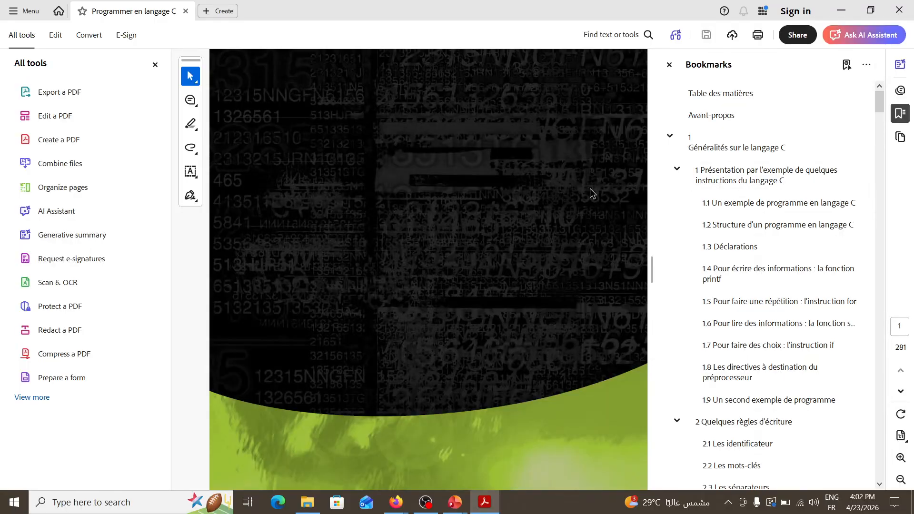
# Skim the first pages of the opened PDF, close it and end the slide show.
pyautogui.scroll(-1, 399, 205)
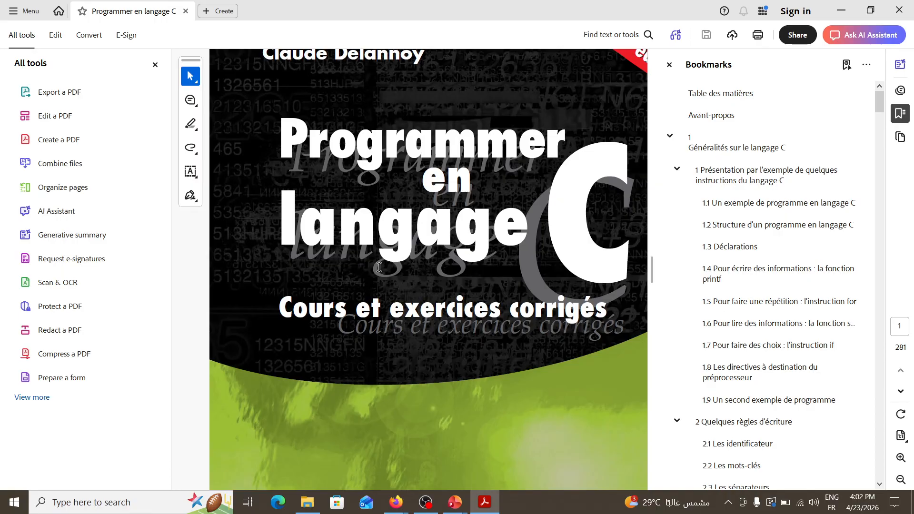
pyautogui.scroll(-10, 379, 267)
pyautogui.scroll(8, 379, 268)
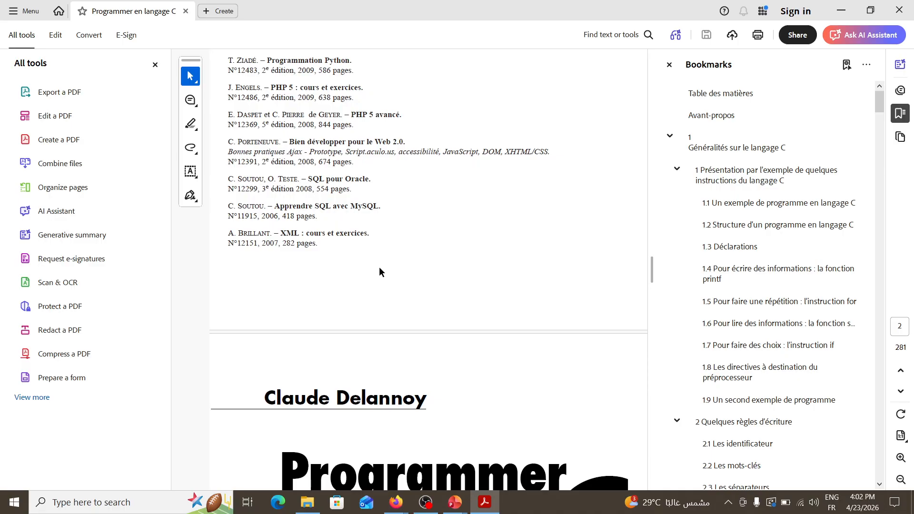
pyautogui.scroll(-15, 379, 271)
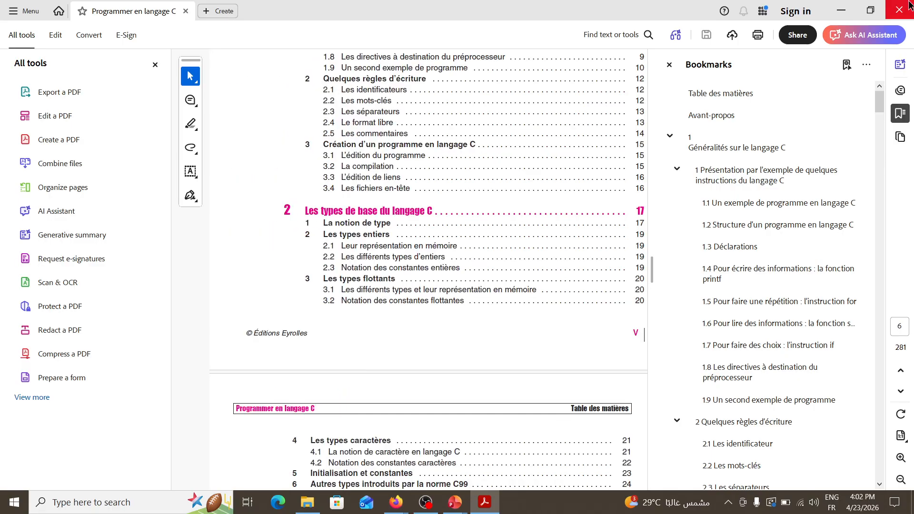
pyautogui.click(909, 5)
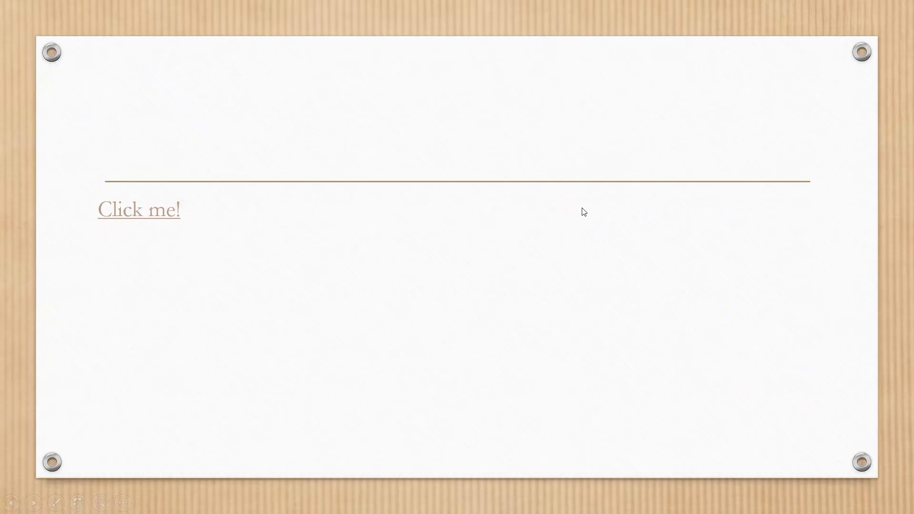
pyautogui.press('Escape')
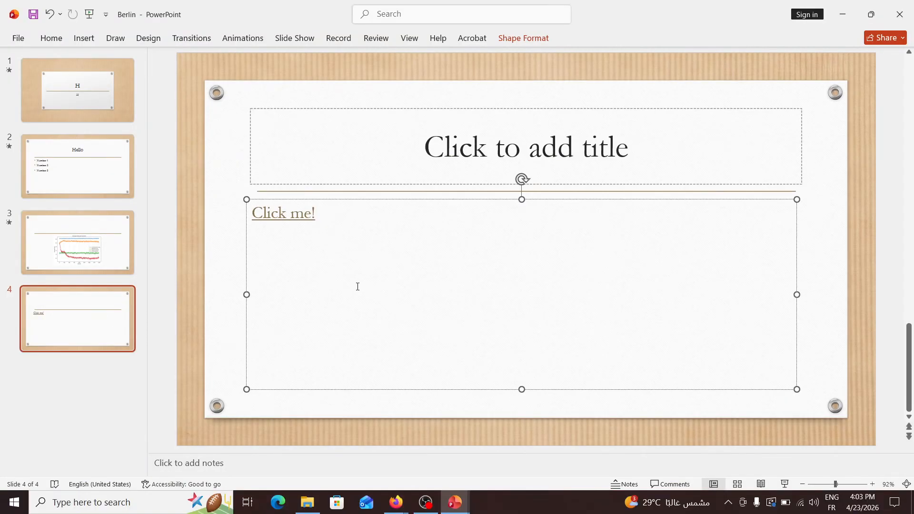
# Remove the hyperlink from the "Click me!" text on slide 4.
pyautogui.click(318, 219)
pyautogui.moveTo(317, 218); pyautogui.dragTo(265, 213)
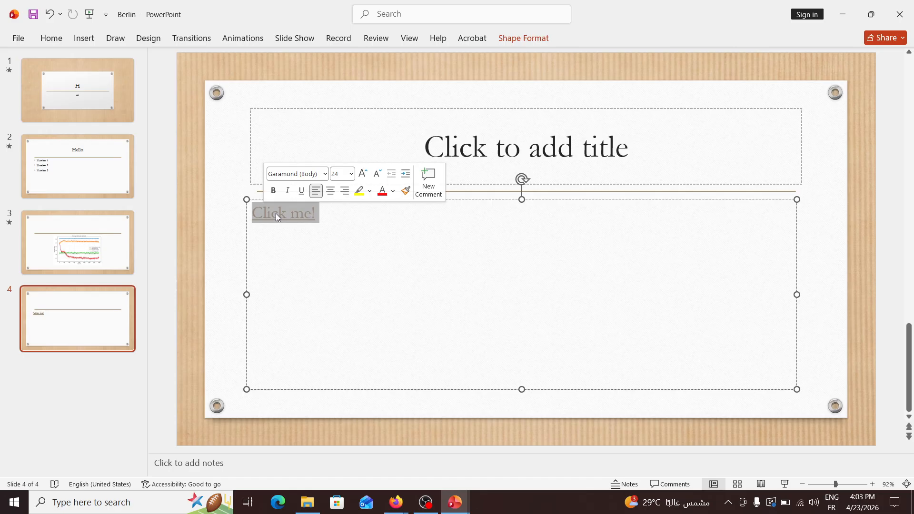
pyautogui.click(87, 38)
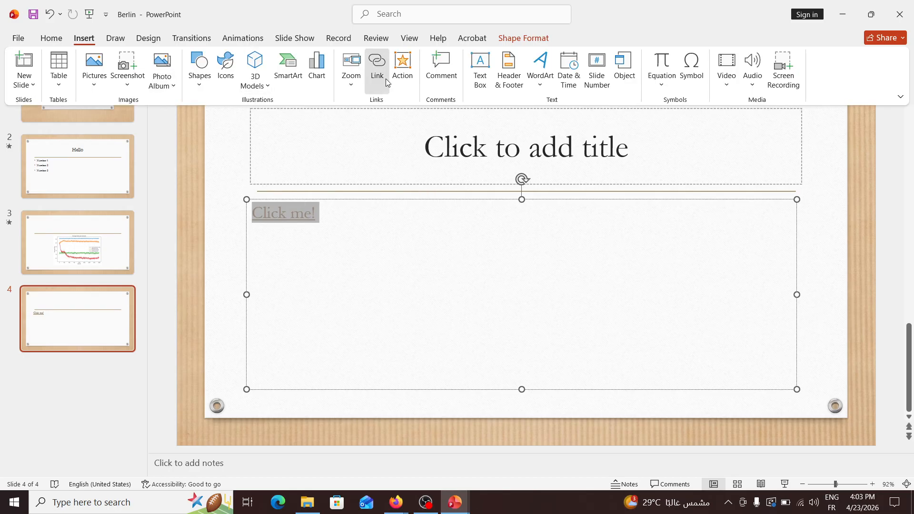
pyautogui.click(377, 66)
pyautogui.click(624, 302)
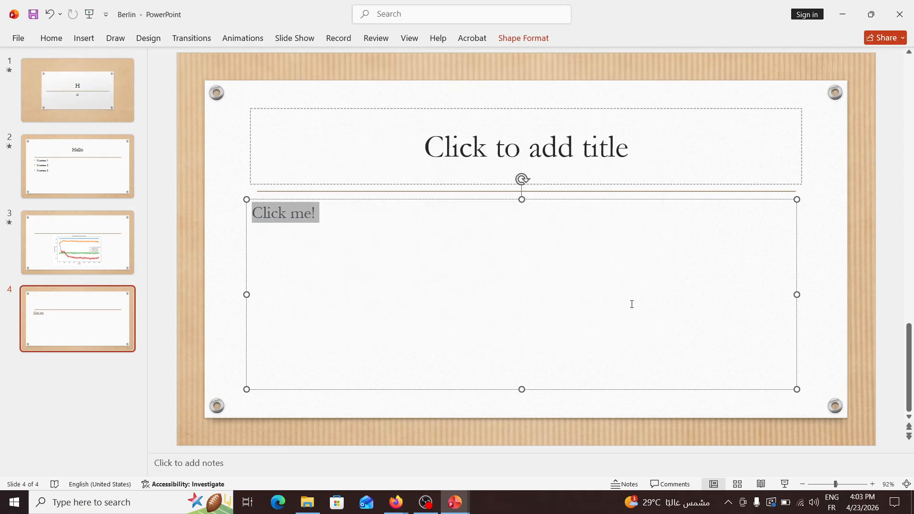
pyautogui.click(86, 38)
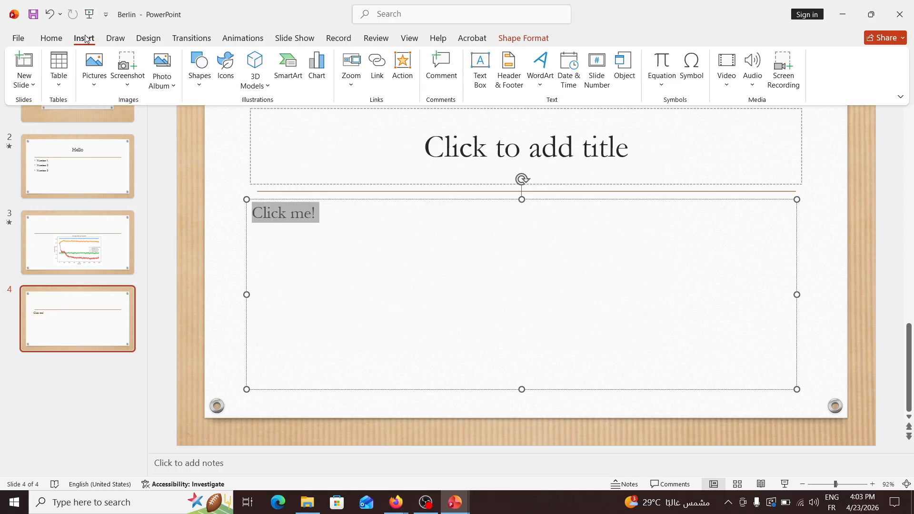
pyautogui.click(377, 67)
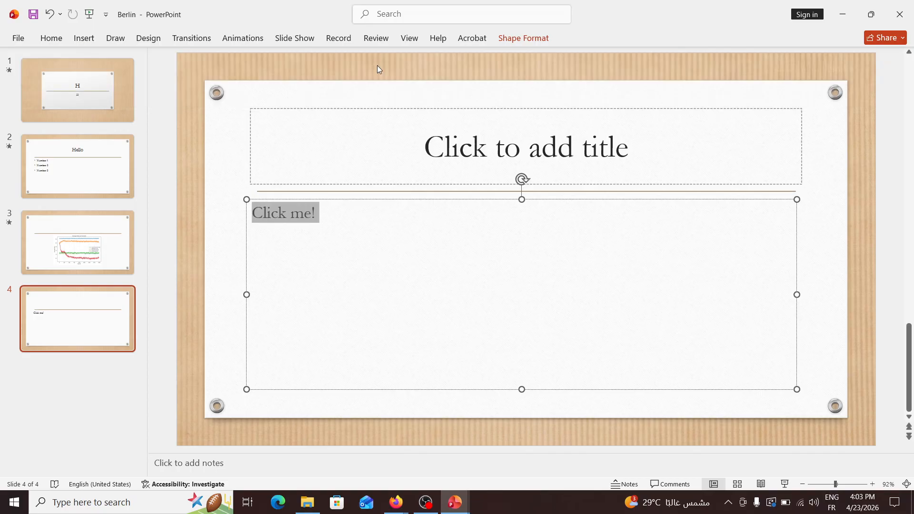
pyautogui.write('http://www.')
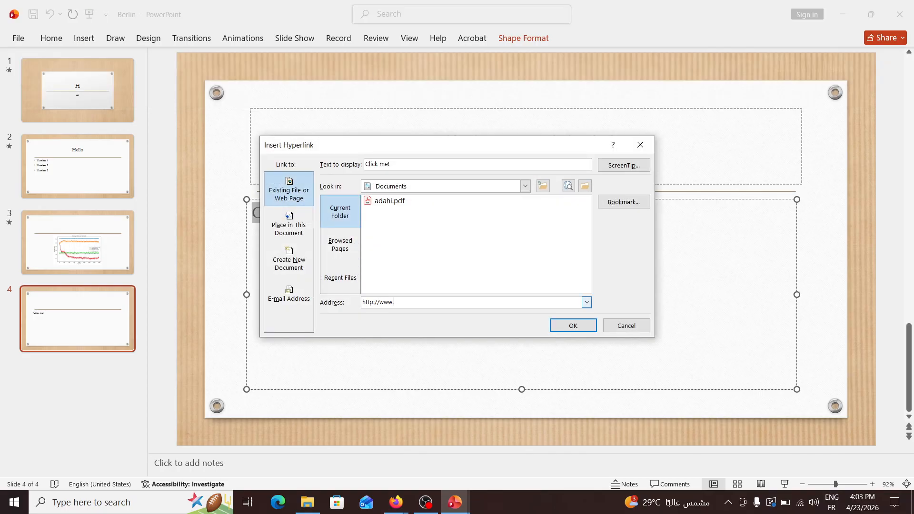
pyautogui.write('google.com')
pyautogui.click(374, 302)
pyautogui.write('s')
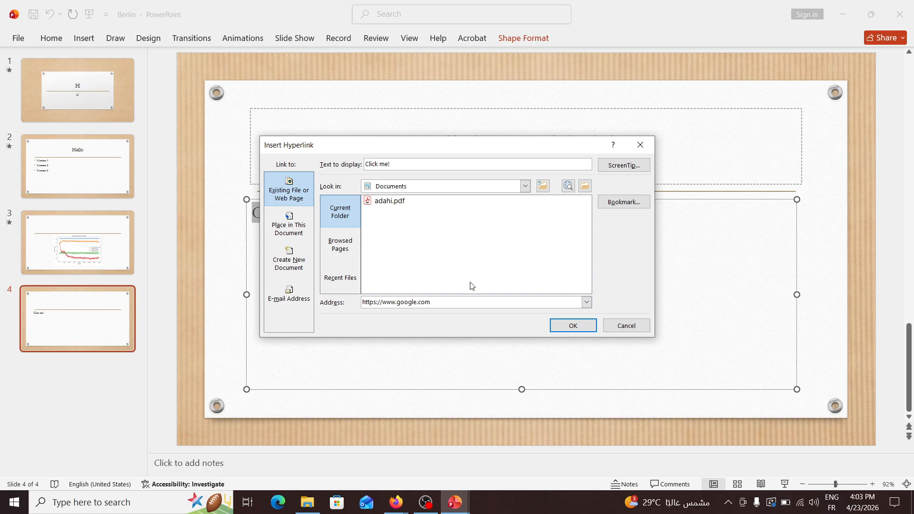
pyautogui.click(561, 329)
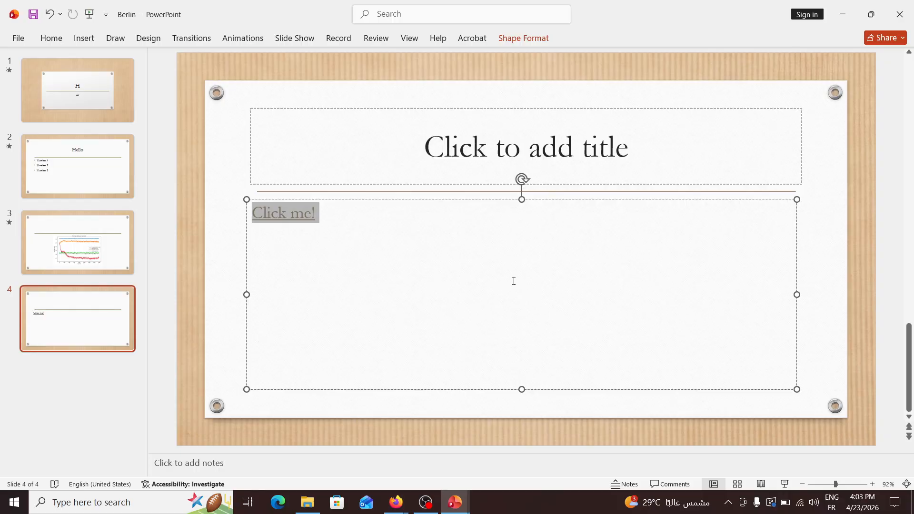
# Run the slide show from slide 4 and follow the "Click me!" link to the Google page.
pyautogui.hotkey('shift', 'F5')
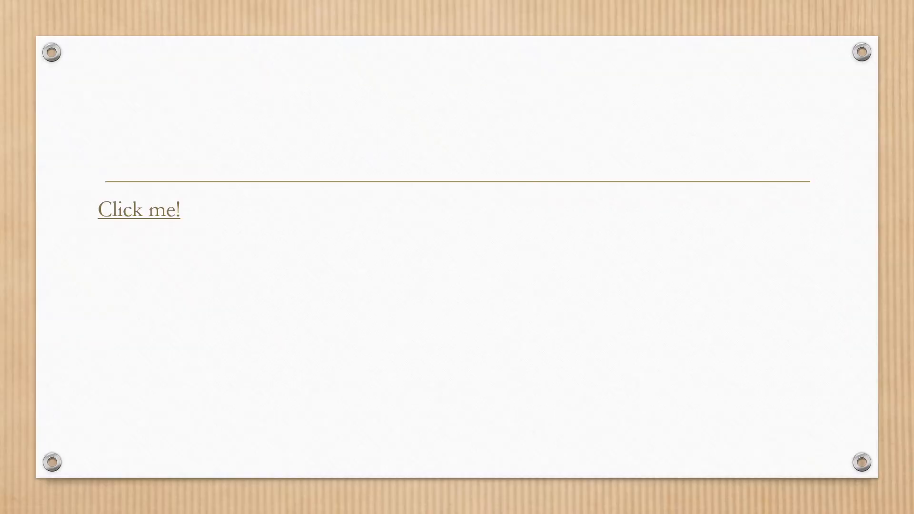
pyautogui.click(152, 212)
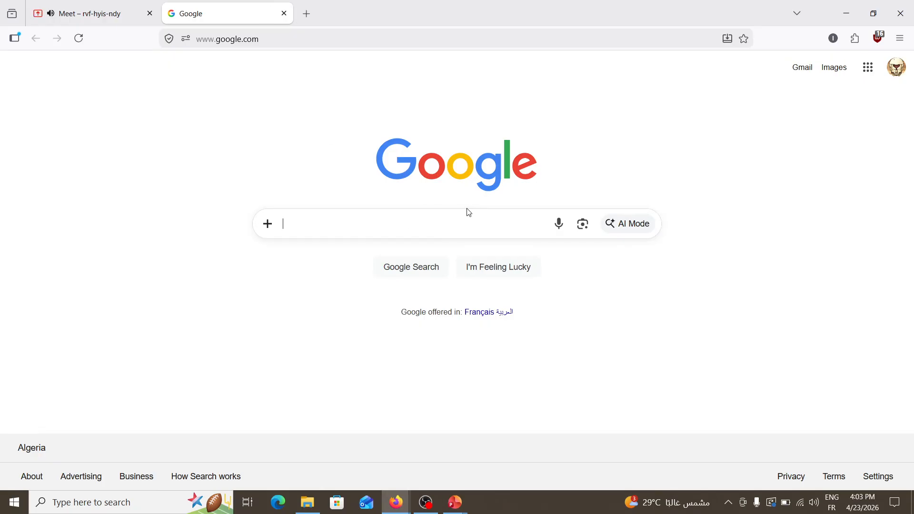
pyautogui.click(432, 219)
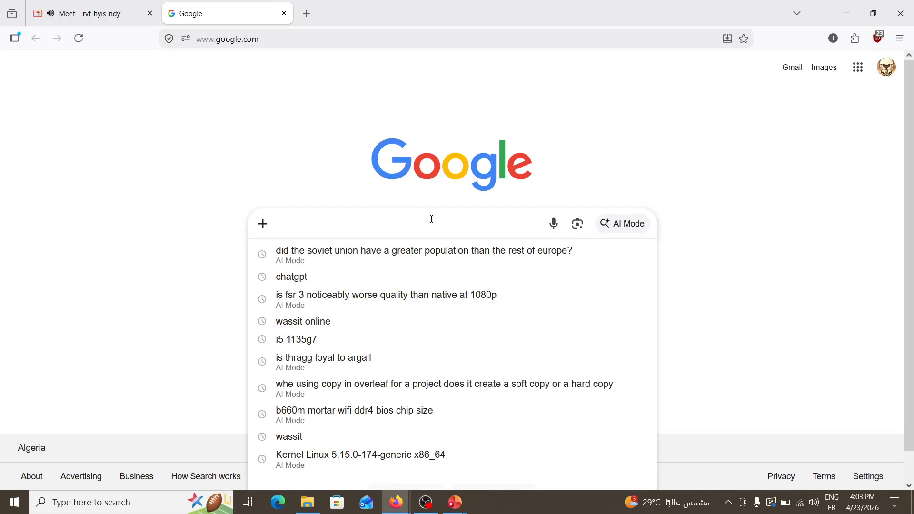
pyautogui.click(264, 134)
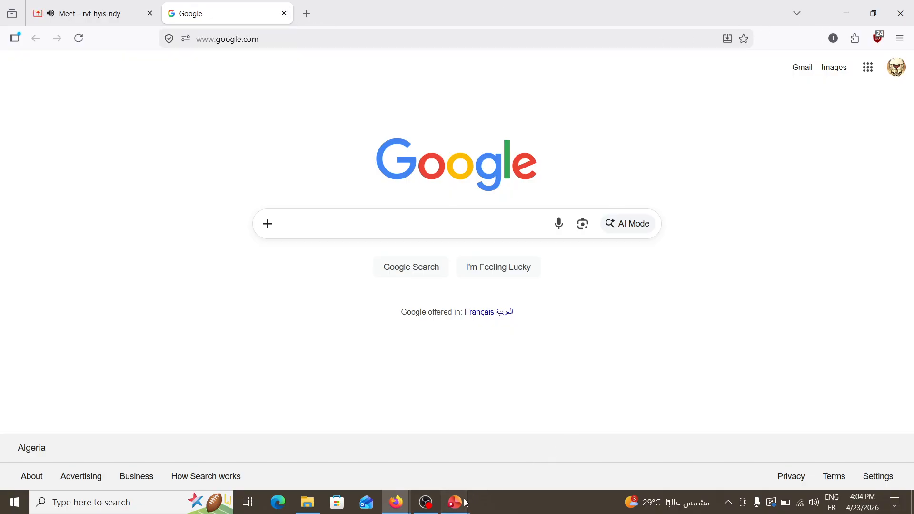
# Switch to the Microsoft-PowerPoint.pptx presentation and start its slide show from the first slide.
pyautogui.moveTo(466, 502)
pyautogui.moveTo(561, 456)
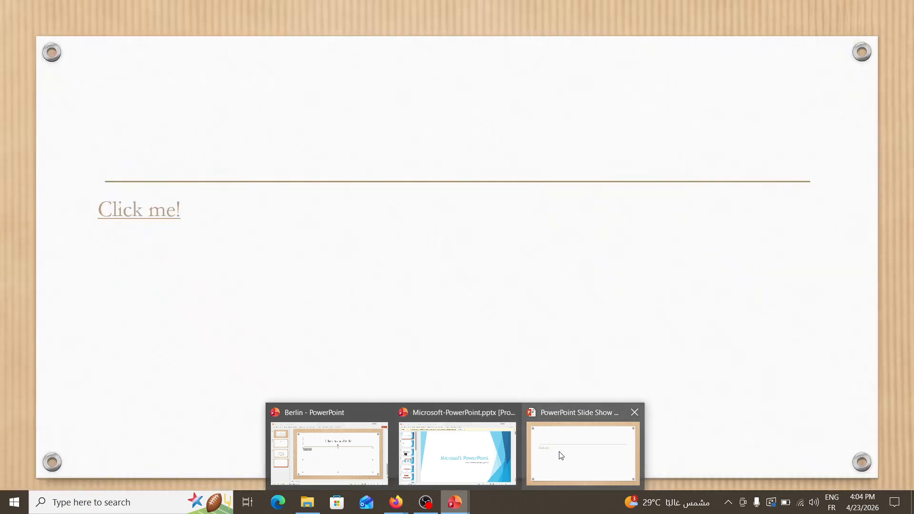
pyautogui.moveTo(502, 445)
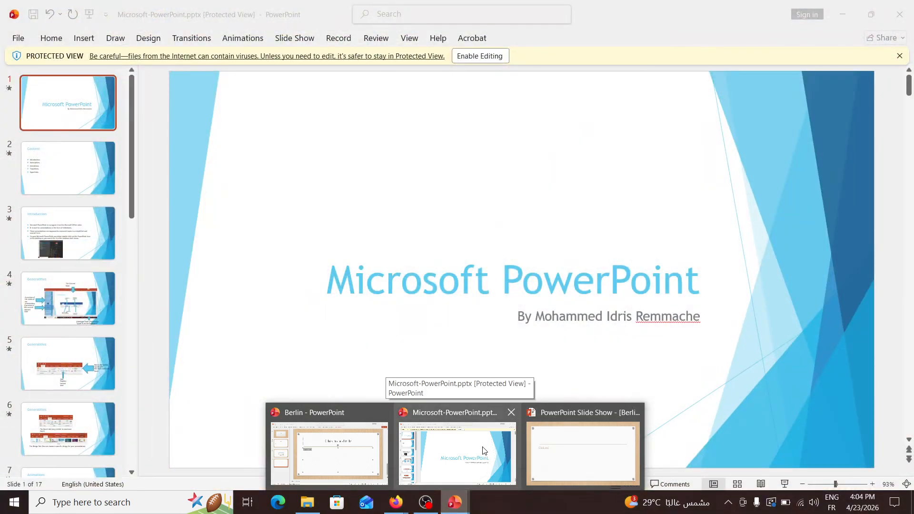
pyautogui.click(484, 450)
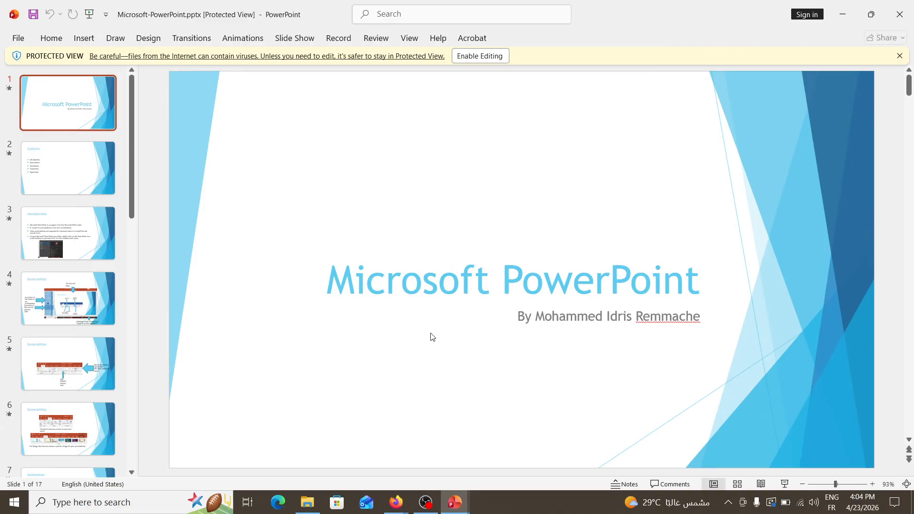
pyautogui.press('F5')
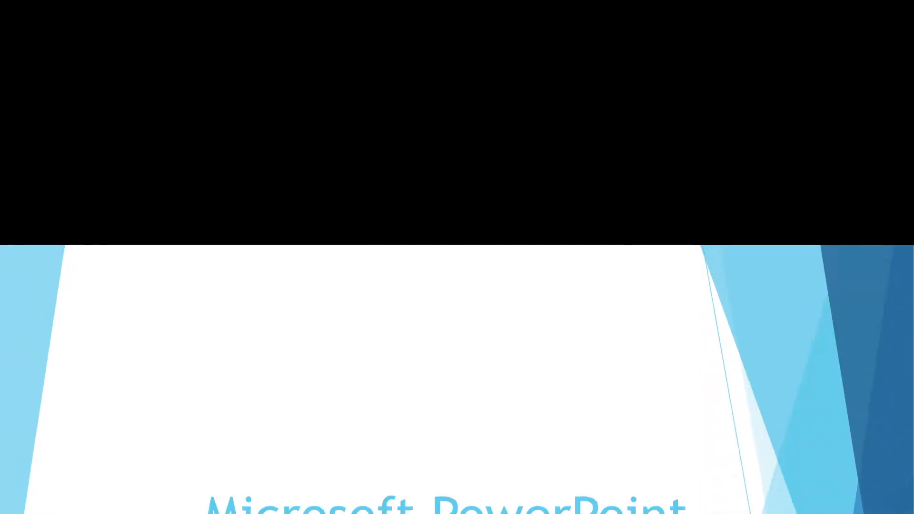